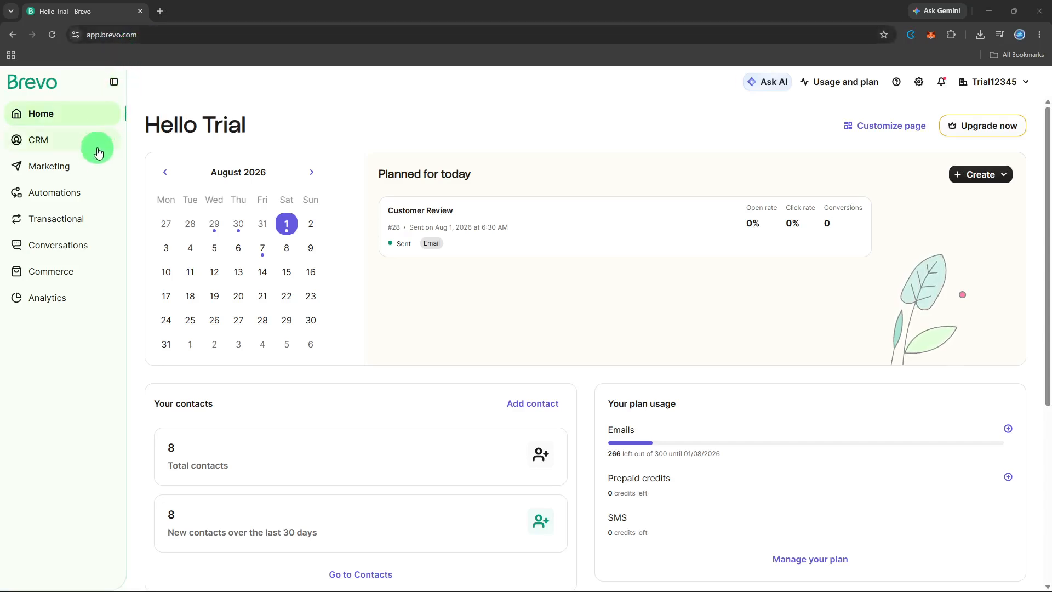
Open the automation workflows and create a new automation from scratch.
{"action": "left_click", "coordinate": [84, 192]}
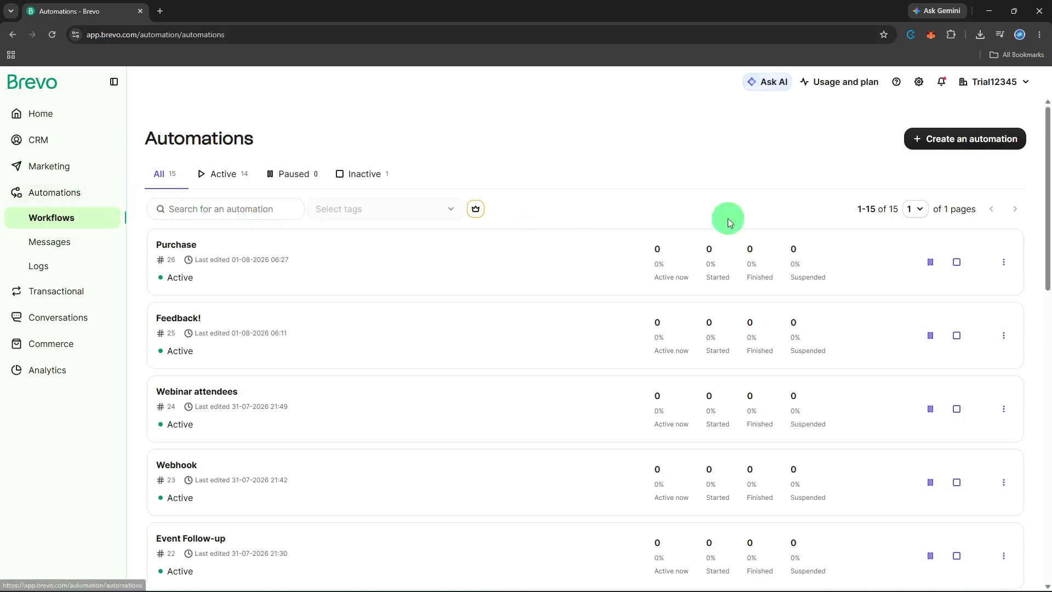
{"action": "left_click", "coordinate": [948, 143]}
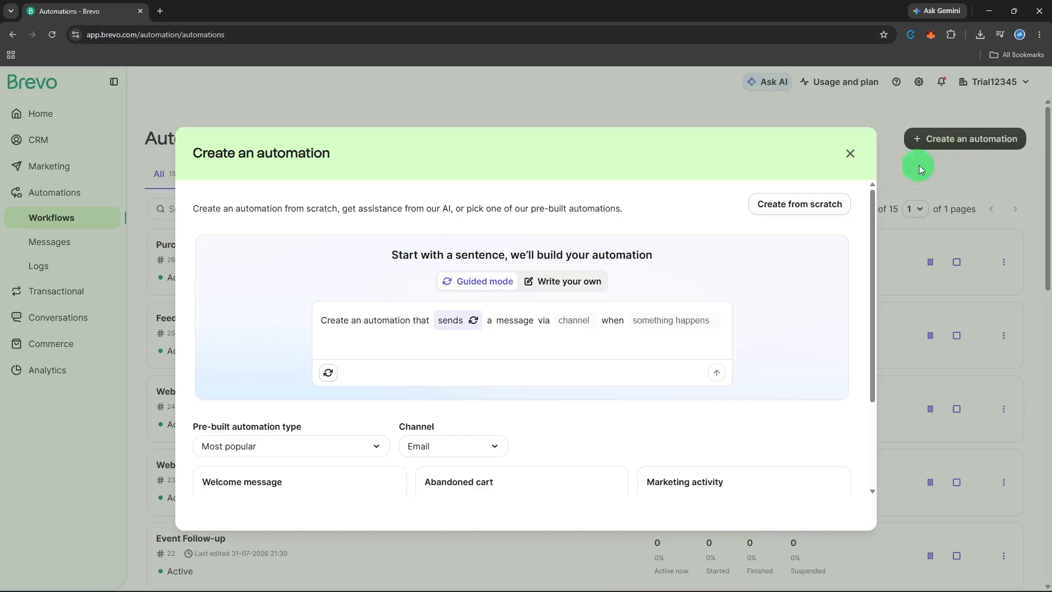
{"action": "left_click", "coordinate": [824, 202]}
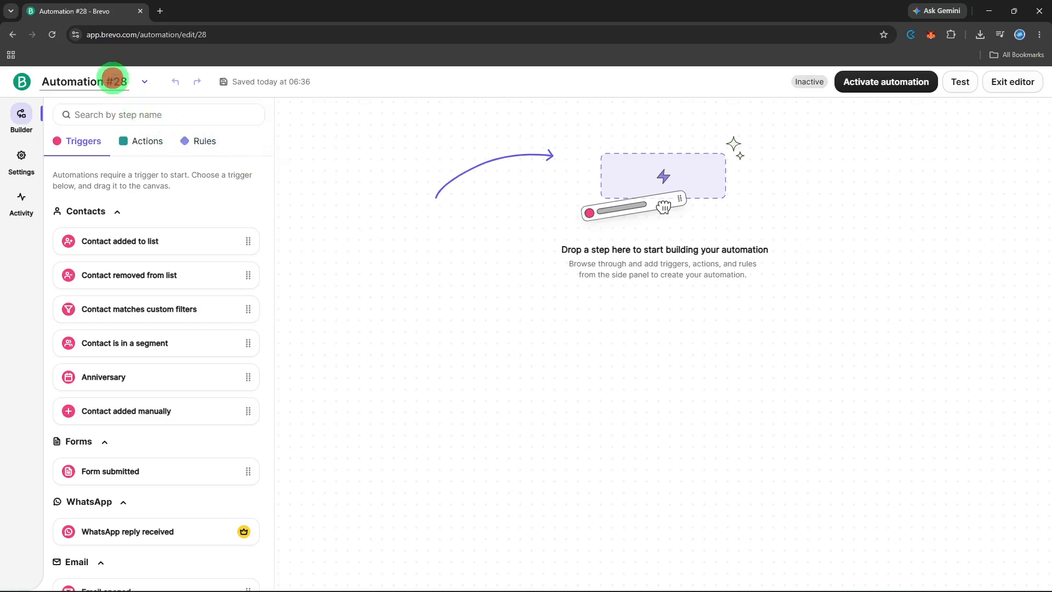
Rename the new automation as "Review Request".
{"action": "left_click", "coordinate": [113, 77]}
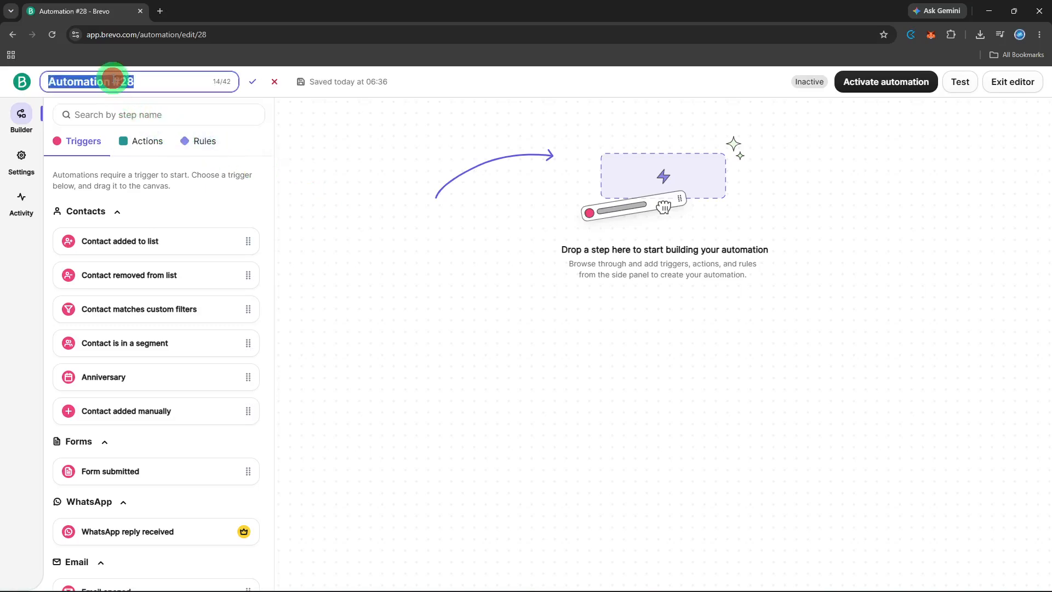
{"action": "key", "text": "BackSpace"}
{"action": "type", "text": "RE"}
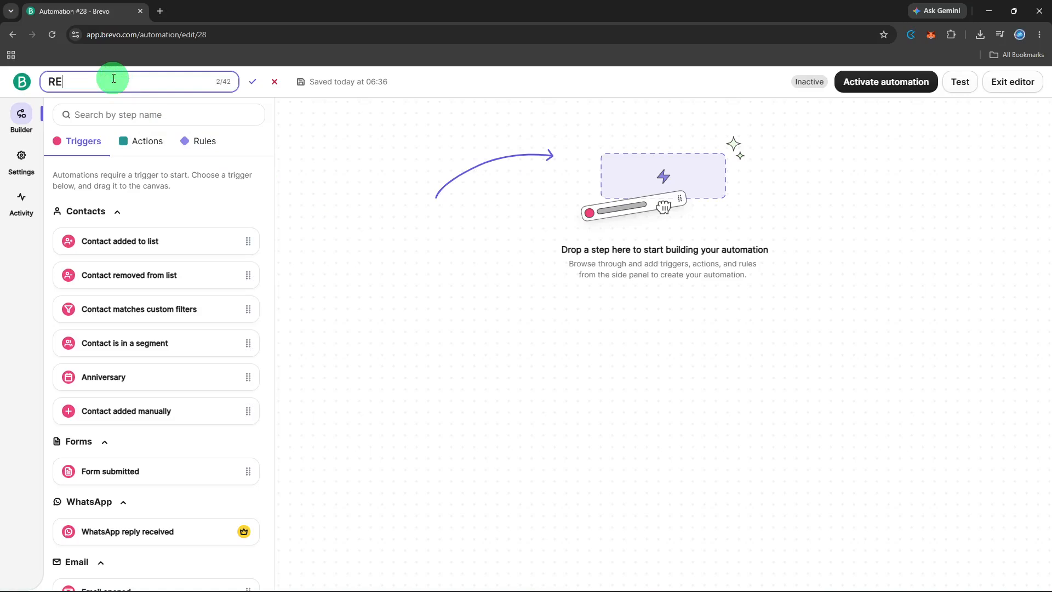
{"action": "key", "text": "BackSpace"}
{"action": "type", "text": "e"}
{"action": "type", "text": "view"}
{"action": "type", "text": " Re"}
{"action": "type", "text": "qye"}
{"action": "key", "text": "BackSpace"}
{"action": "key", "text": "BackSpace"}
{"action": "type", "text": "uest"}
{"action": "left_click", "coordinate": [249, 85]}
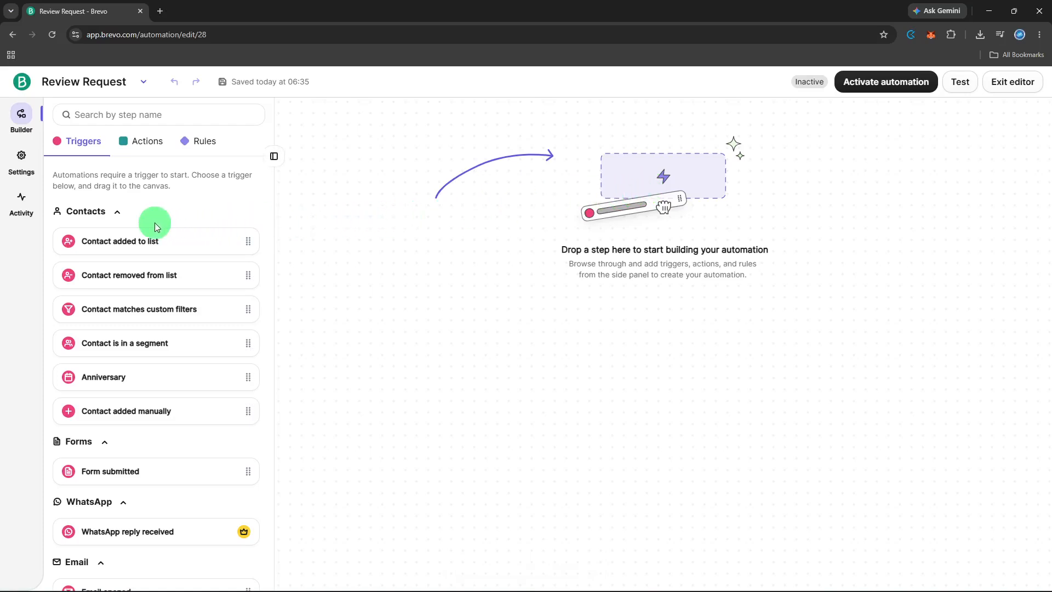
Start the workflow with a "Contact added to list" trigger for the Customer #8 list in Your First Folder, and save it.
{"action": "scroll", "coordinate": [153, 223], "scroll_direction": "down", "scroll_amount": 5}
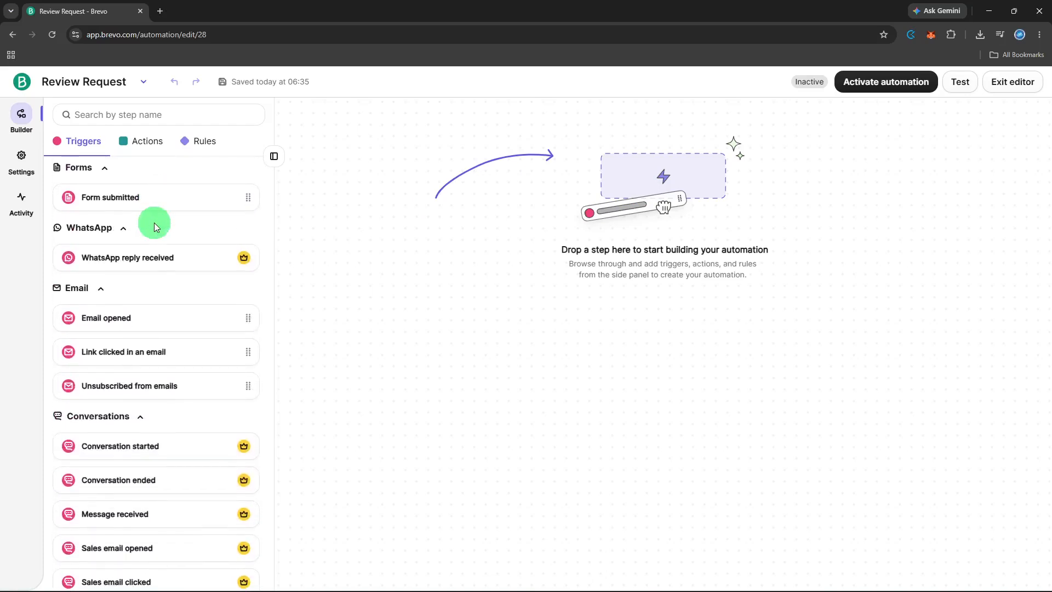
{"action": "scroll", "coordinate": [153, 222], "scroll_direction": "down", "scroll_amount": 5}
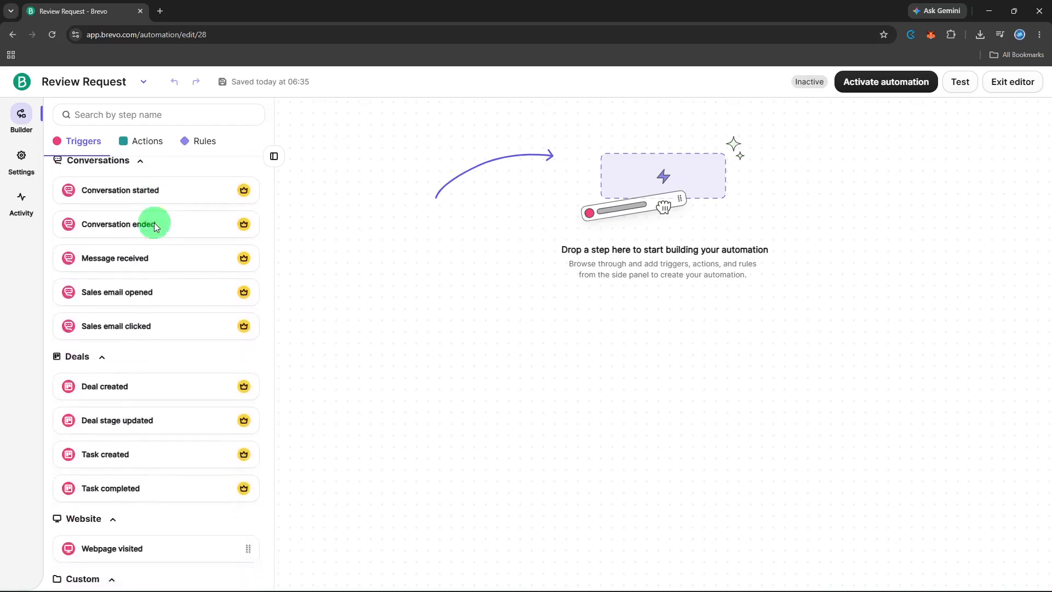
{"action": "scroll", "coordinate": [155, 223], "scroll_direction": "down", "scroll_amount": 2}
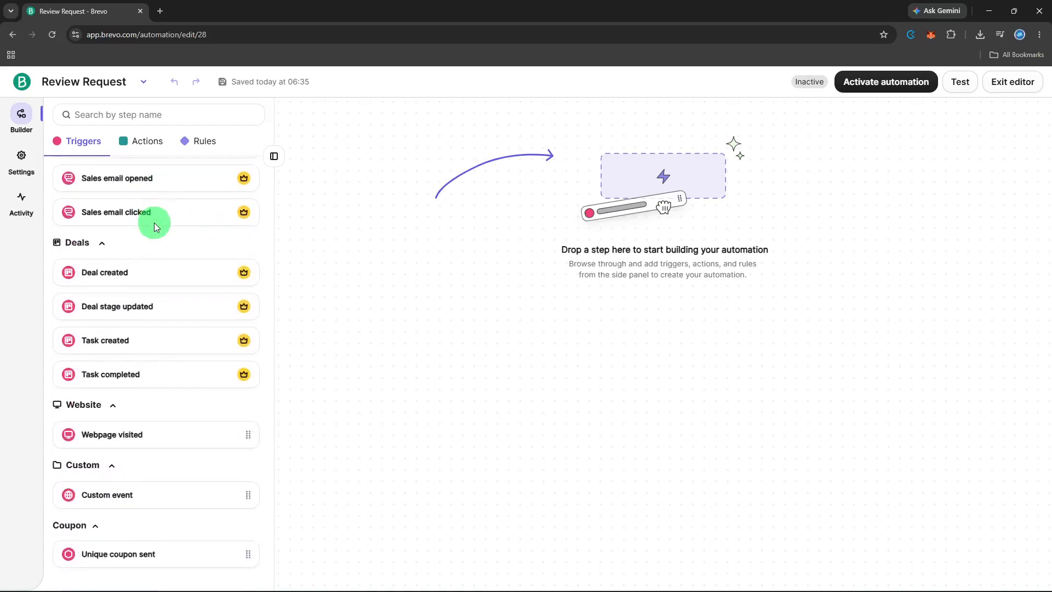
{"action": "scroll", "coordinate": [155, 227], "scroll_direction": "up", "scroll_amount": 12}
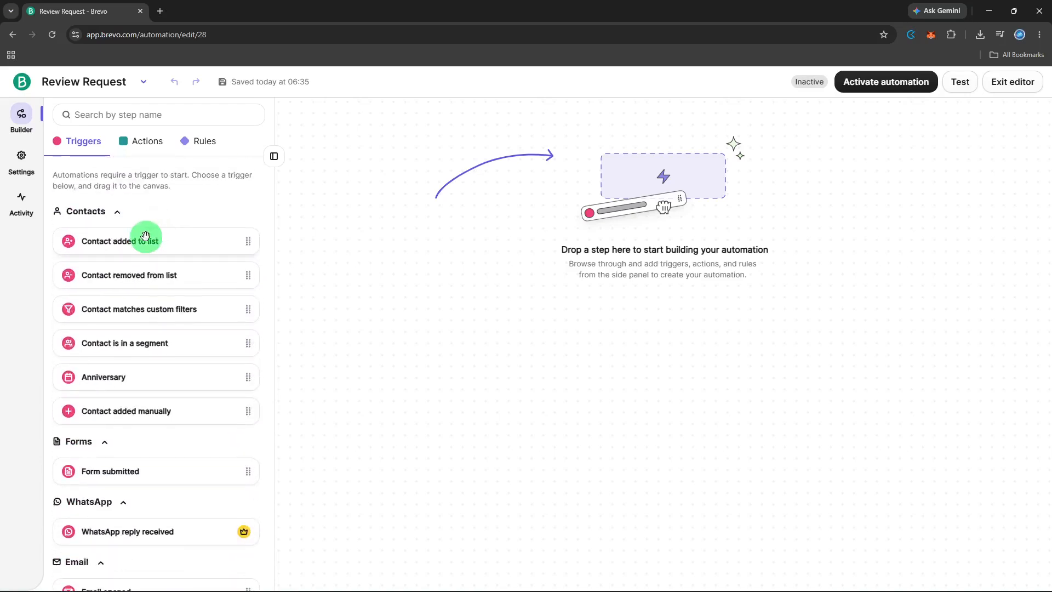
{"action": "left_click_drag", "start_coordinate": [146, 237], "coordinate": [620, 211]}
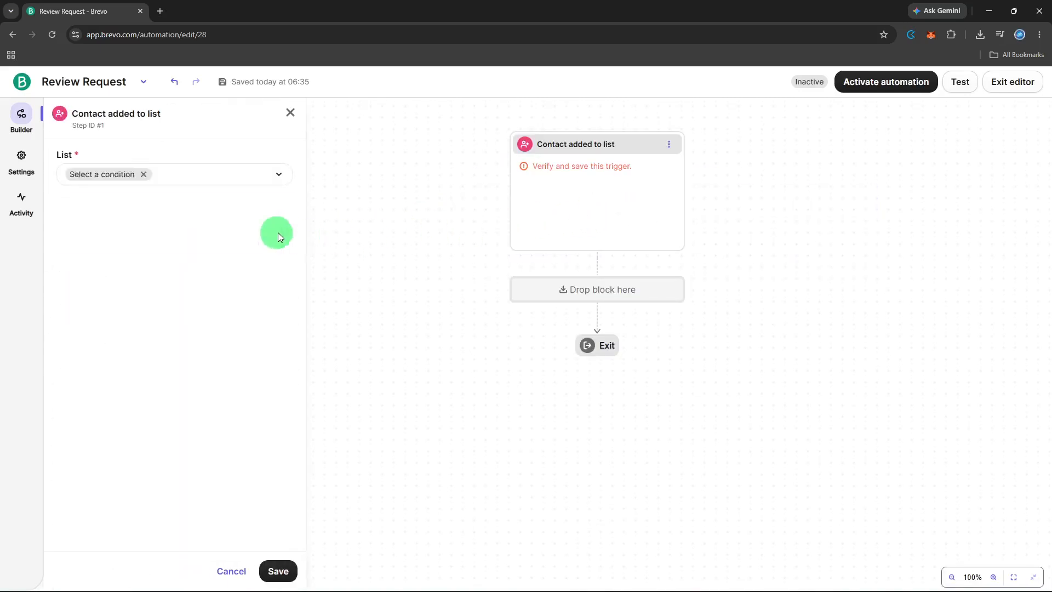
{"action": "left_click", "coordinate": [267, 186]}
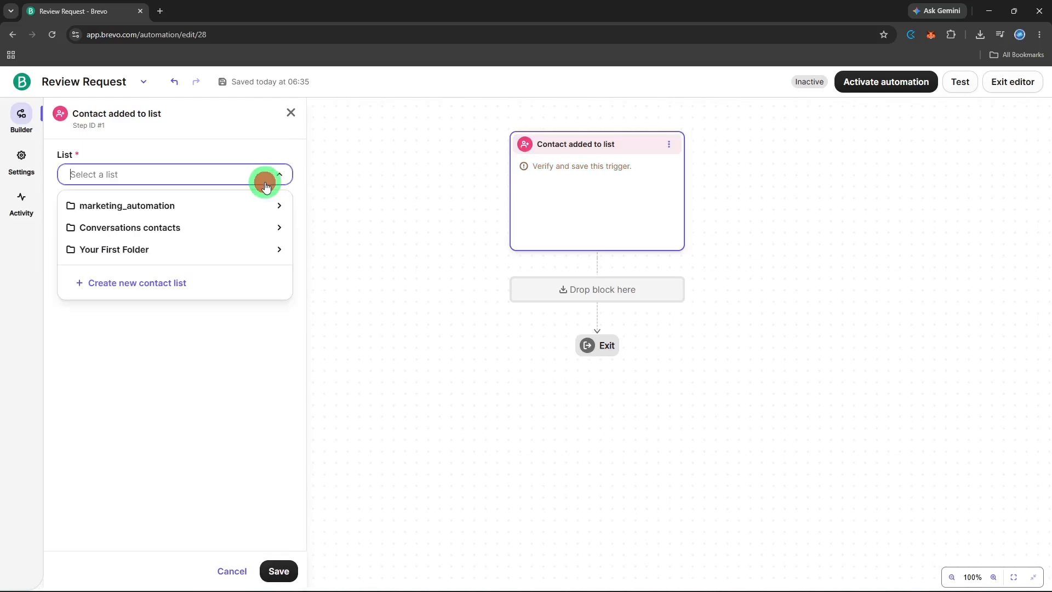
{"action": "left_click", "coordinate": [223, 250]}
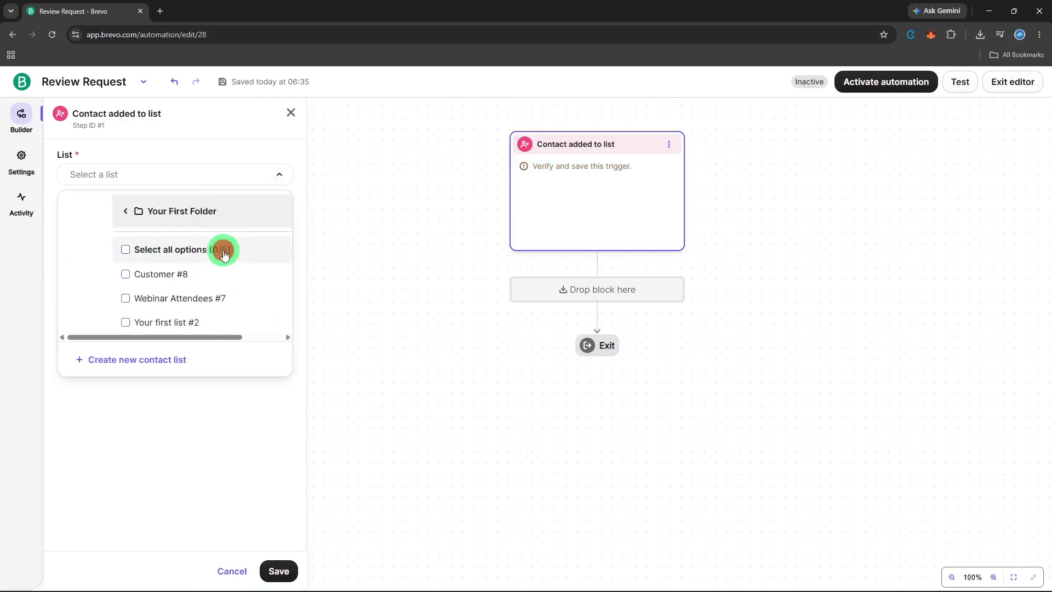
{"action": "left_click", "coordinate": [207, 276]}
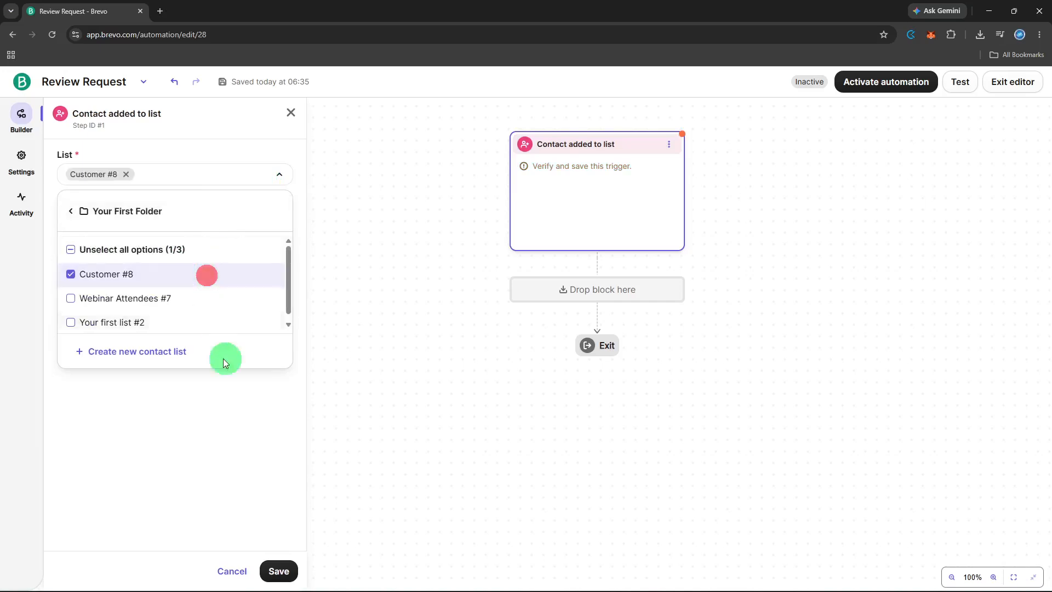
{"action": "left_click", "coordinate": [265, 571]}
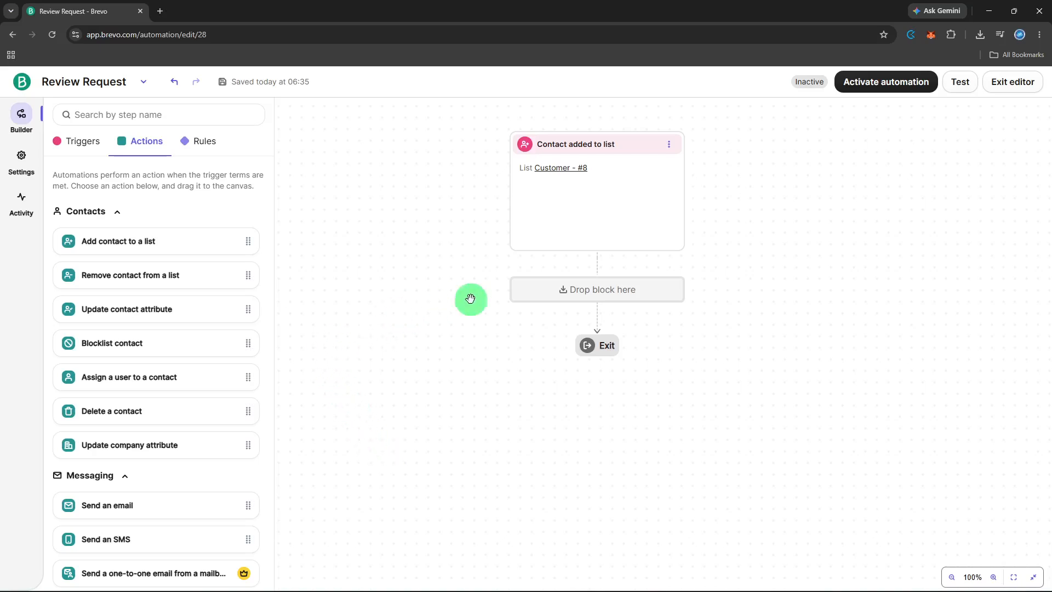
Add a time delay rule of 6 days below the trigger and save it.
{"action": "left_click", "coordinate": [558, 291]}
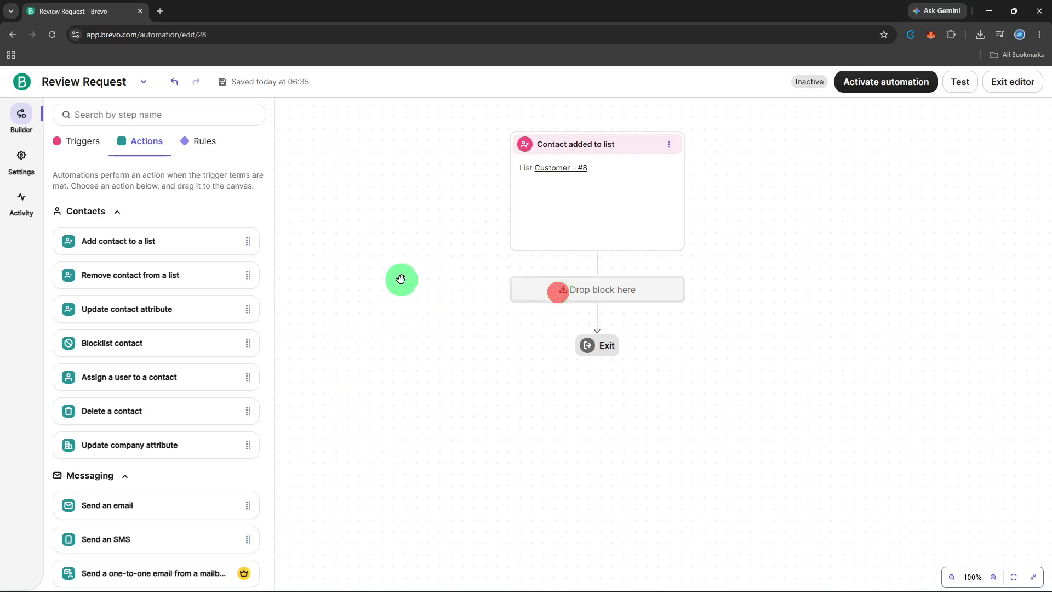
{"action": "left_click", "coordinate": [190, 139]}
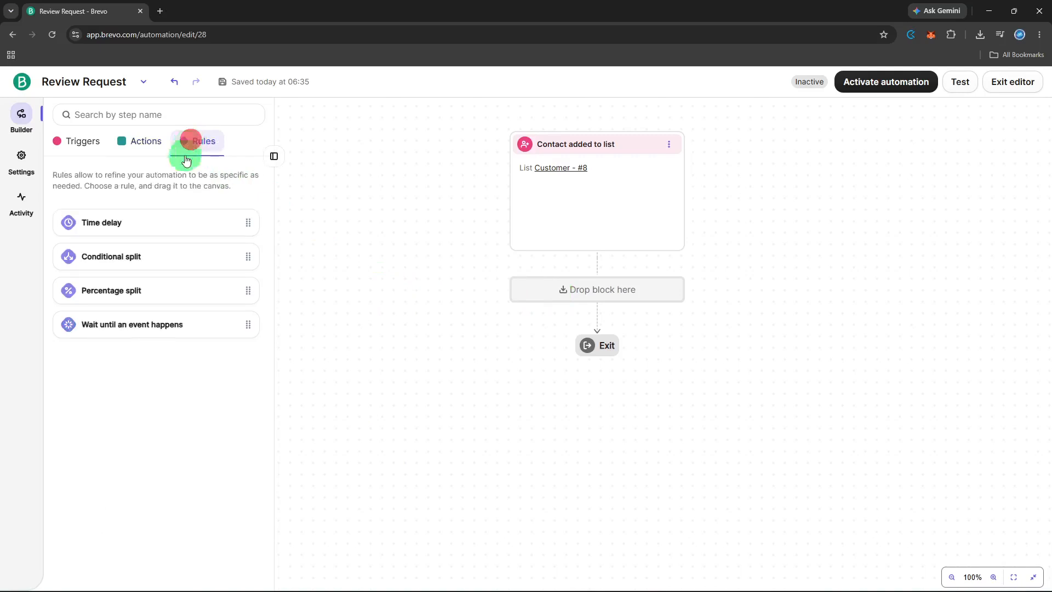
{"action": "left_click_drag", "start_coordinate": [150, 213], "coordinate": [652, 286]}
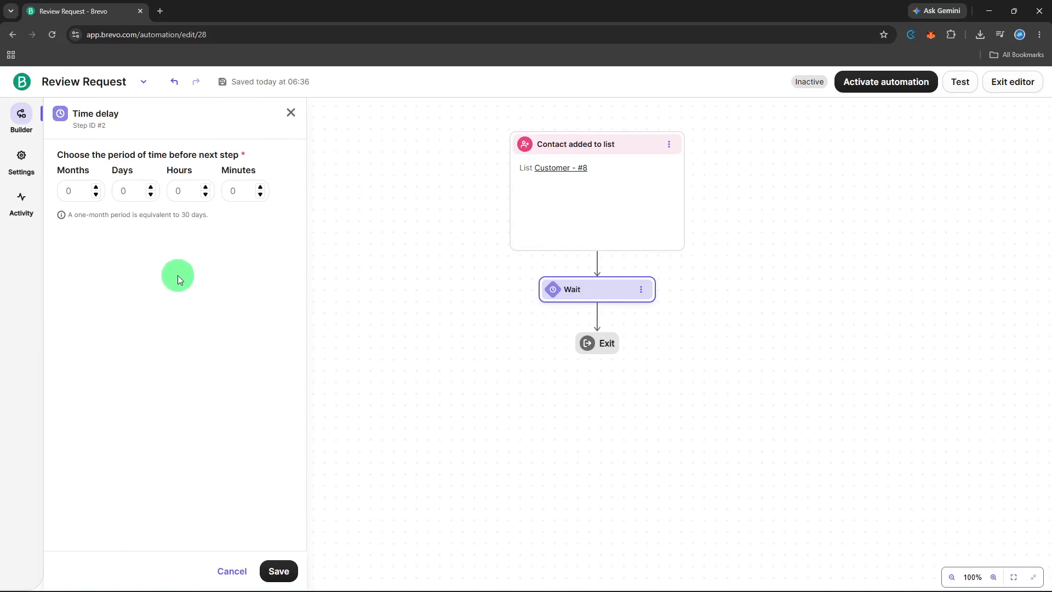
{"action": "left_click", "coordinate": [149, 189]}
{"action": "type", "text": "1"}
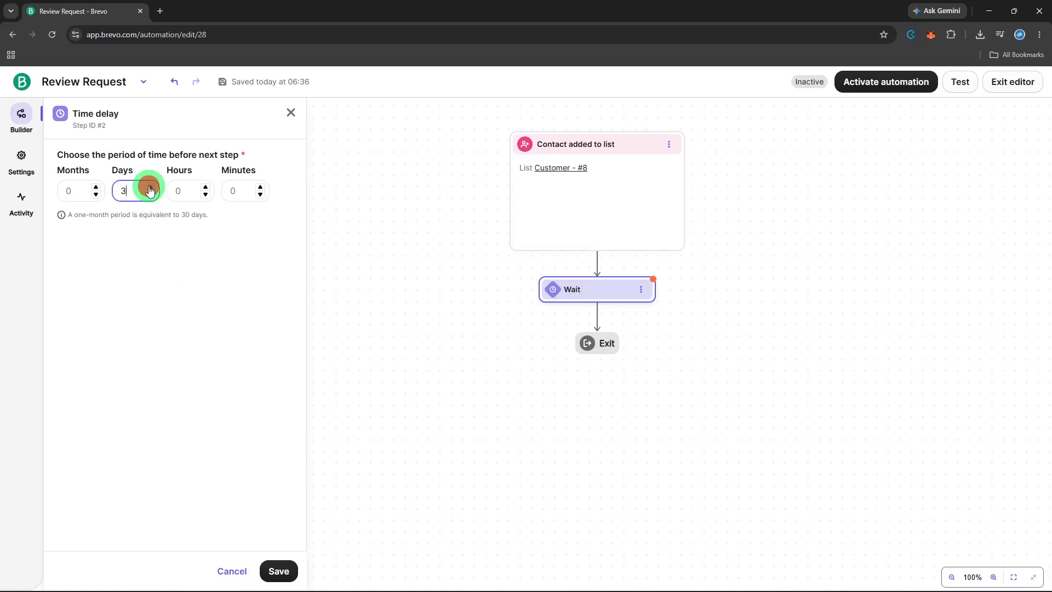
{"action": "left_click", "coordinate": [149, 188]}
{"action": "left_click", "coordinate": [150, 187]}
{"action": "left_click", "coordinate": [150, 188]}
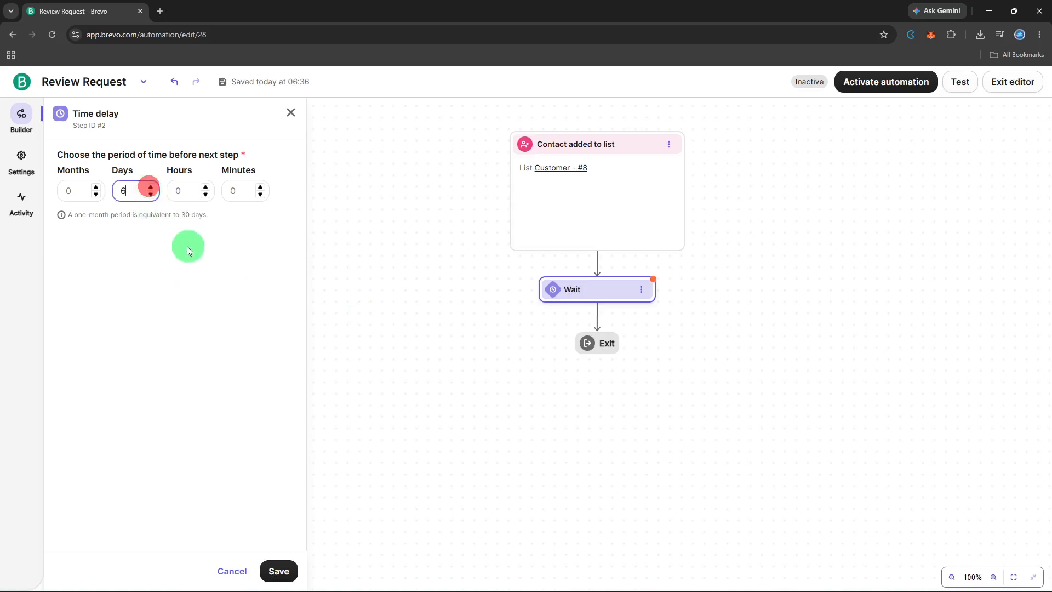
{"action": "left_click", "coordinate": [280, 570]}
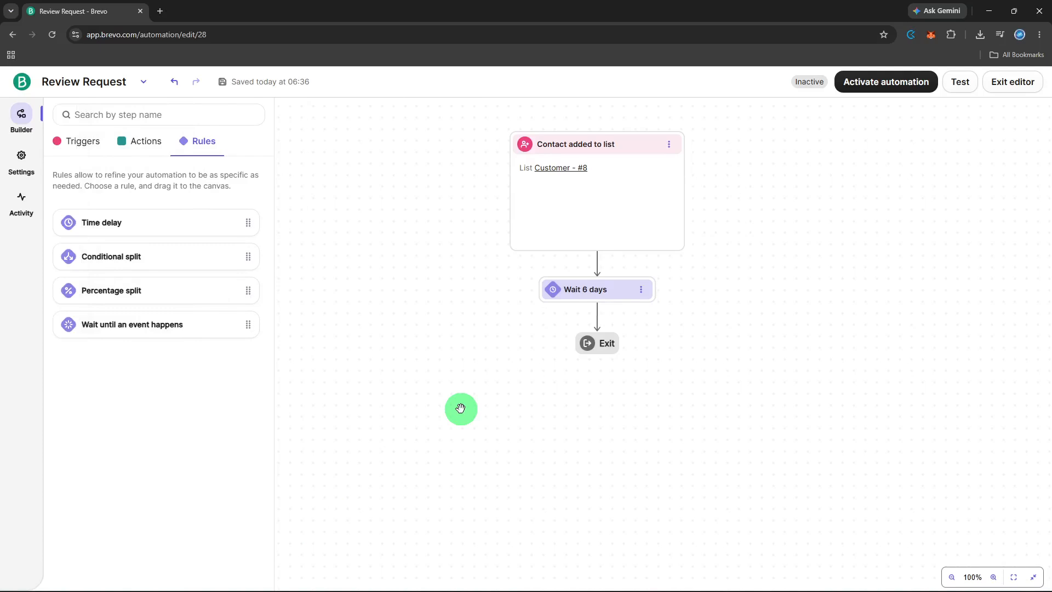
Add a "Send an email" action between the 6-day wait and the exit.
{"action": "left_click", "coordinate": [597, 315]}
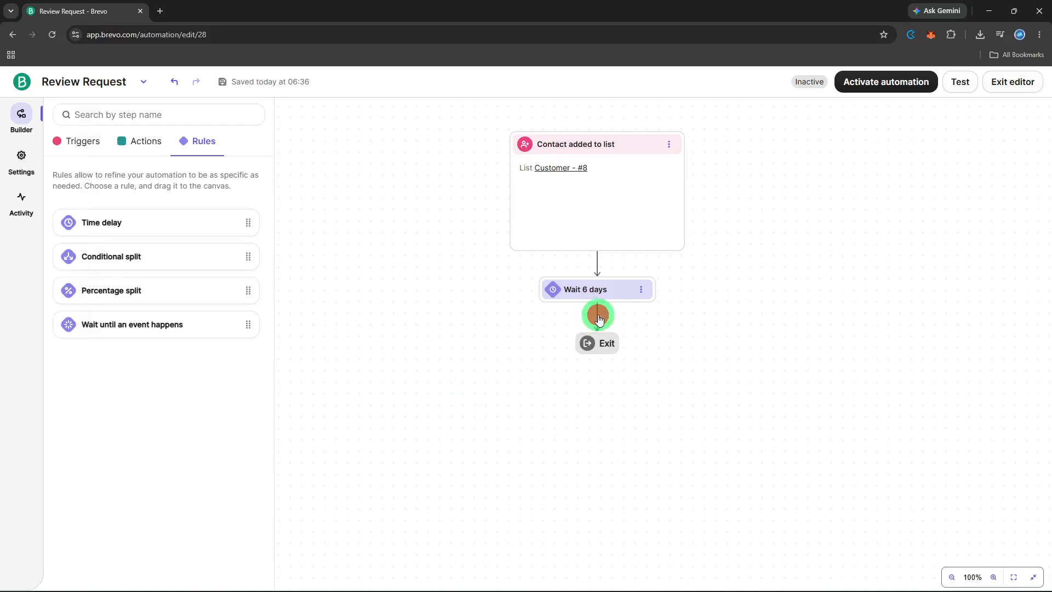
{"action": "left_click", "coordinate": [148, 149]}
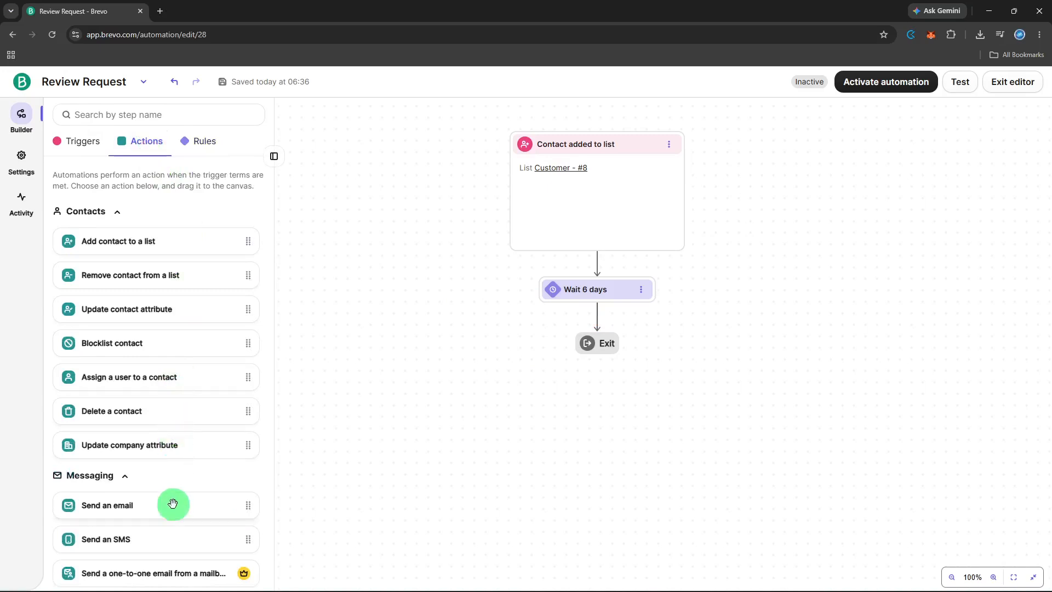
{"action": "left_click_drag", "start_coordinate": [174, 504], "coordinate": [649, 311]}
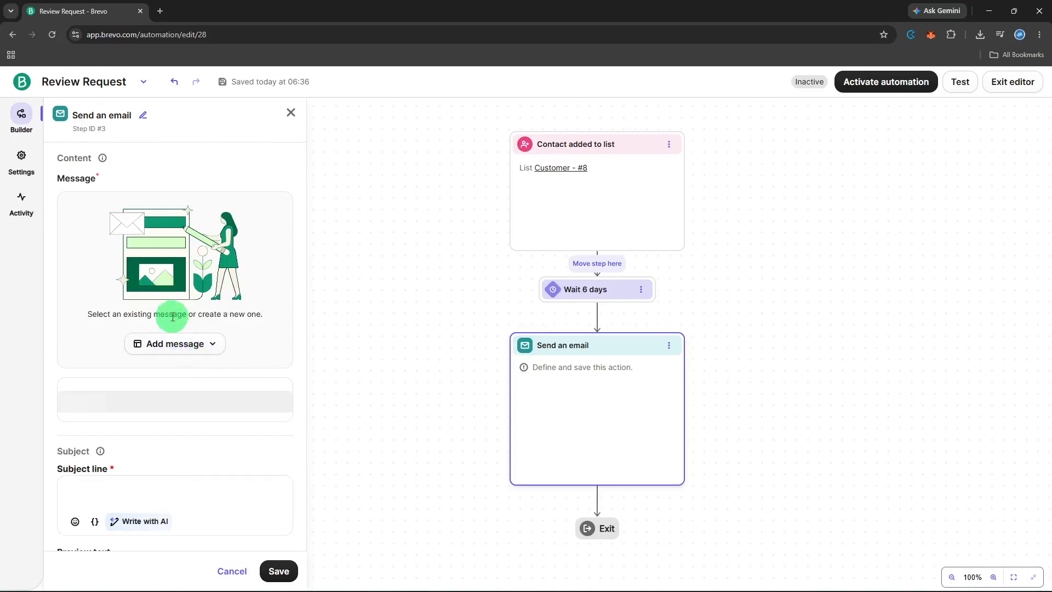
Create a new message for the email action from the saved "Request review" template and return to the automation.
{"action": "left_click", "coordinate": [158, 341]}
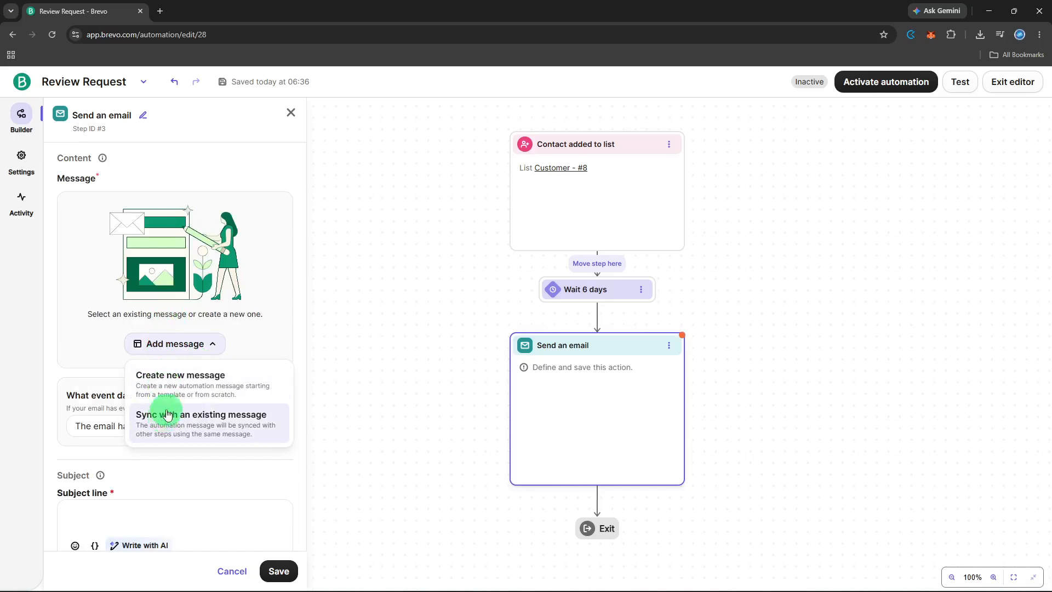
{"action": "left_click", "coordinate": [179, 390]}
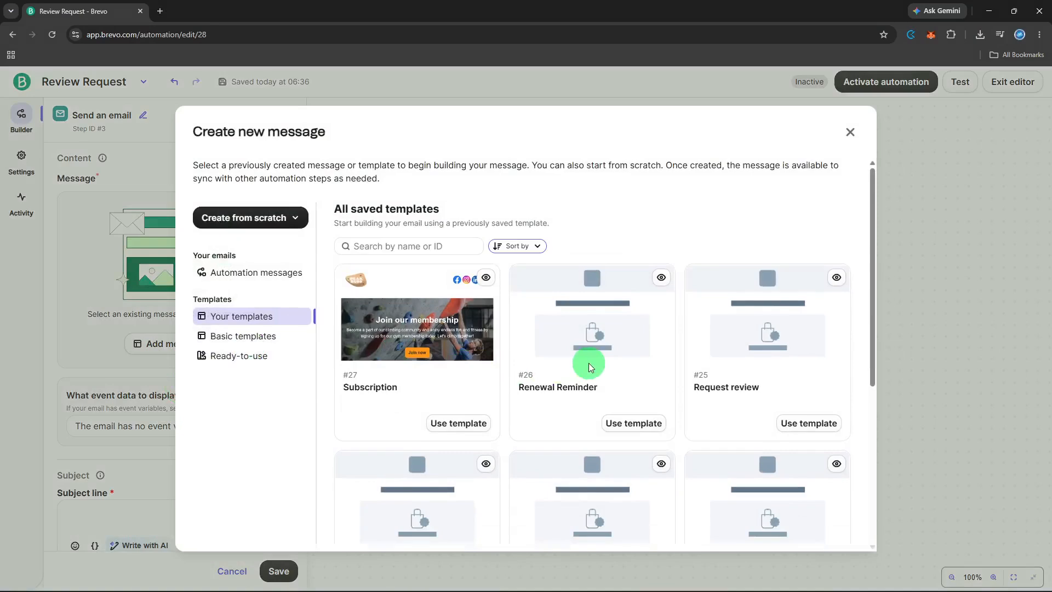
{"action": "scroll", "coordinate": [703, 379], "scroll_direction": "down", "scroll_amount": 1}
{"action": "left_click", "coordinate": [790, 368]}
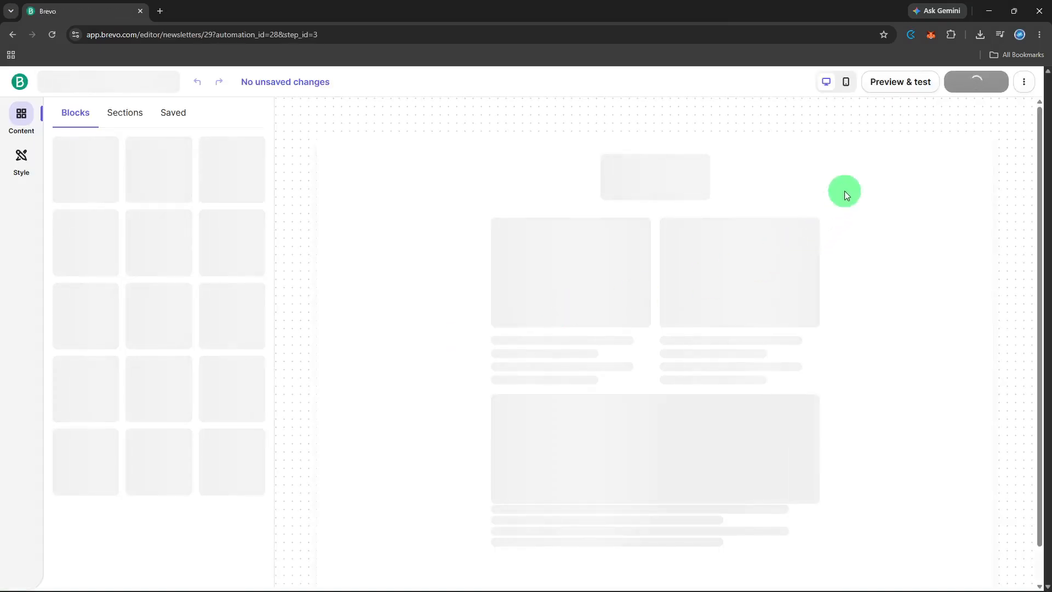
{"action": "left_click", "coordinate": [977, 81]}
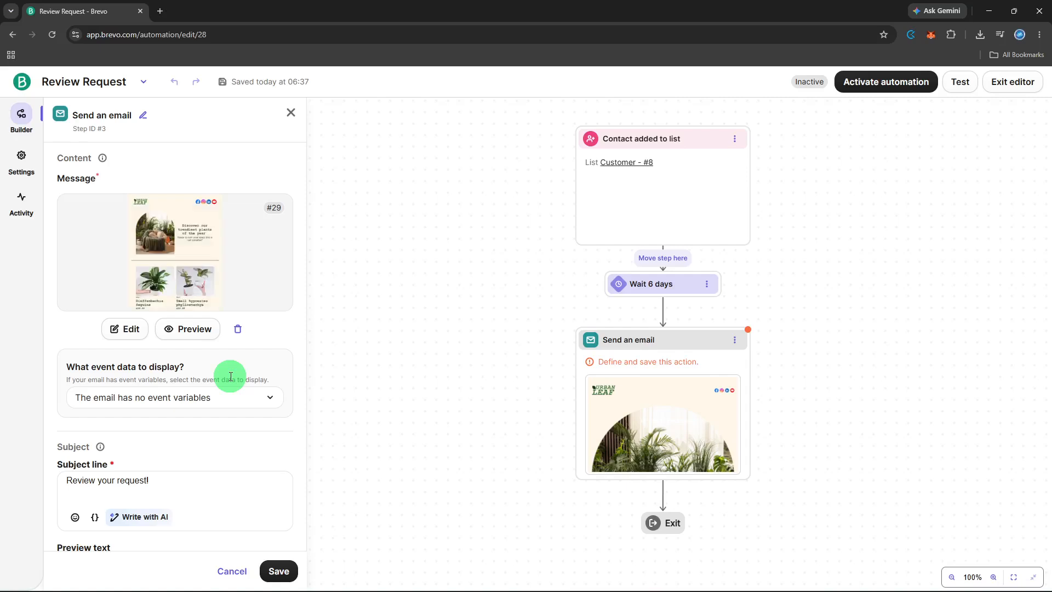
Change the email's preview text to "How was the product,".
{"action": "scroll", "coordinate": [230, 376], "scroll_direction": "down", "scroll_amount": 4}
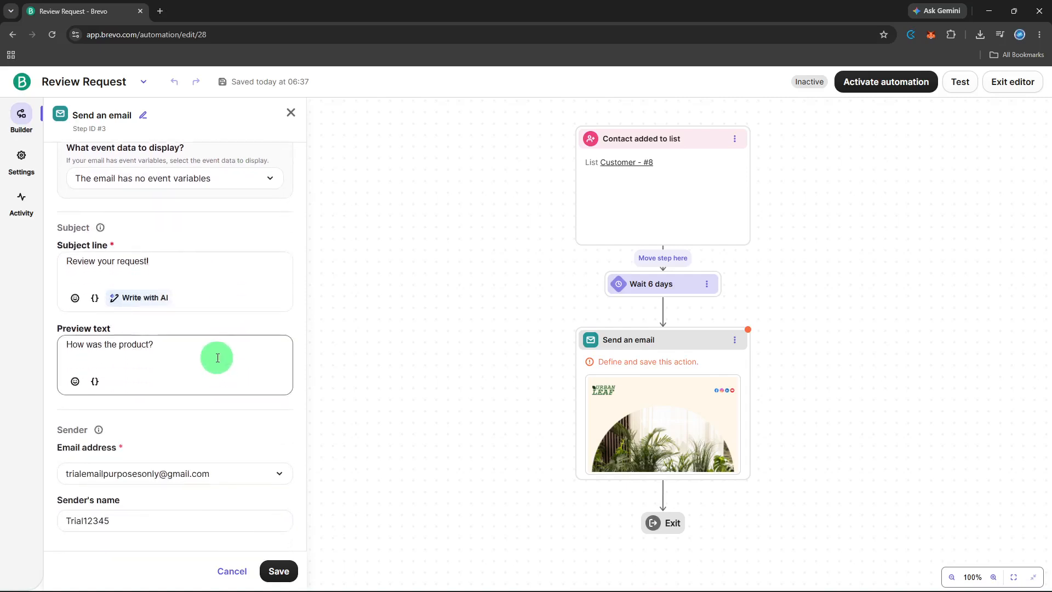
{"action": "left_click", "coordinate": [217, 357]}
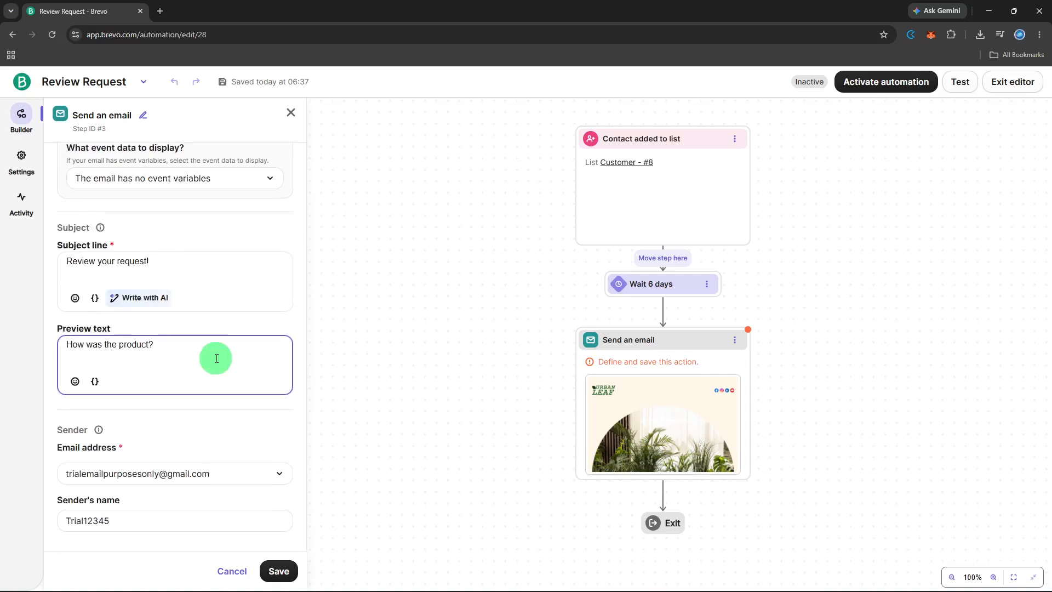
{"action": "key", "text": "BackSpace"}
{"action": "type", "text": ","}
{"action": "left_click", "coordinate": [99, 385]}
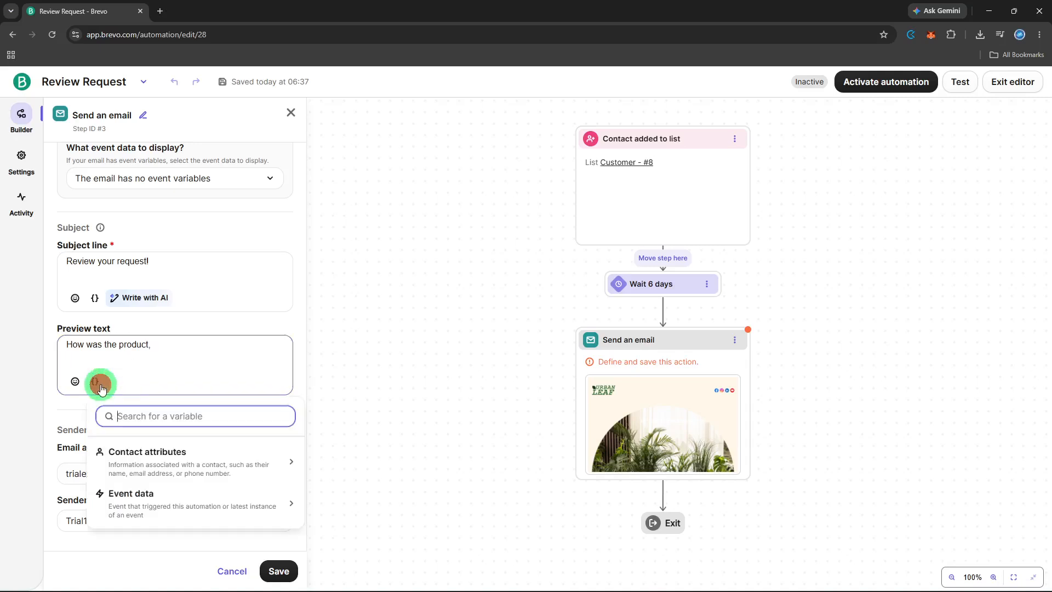
{"action": "left_click", "coordinate": [132, 459]}
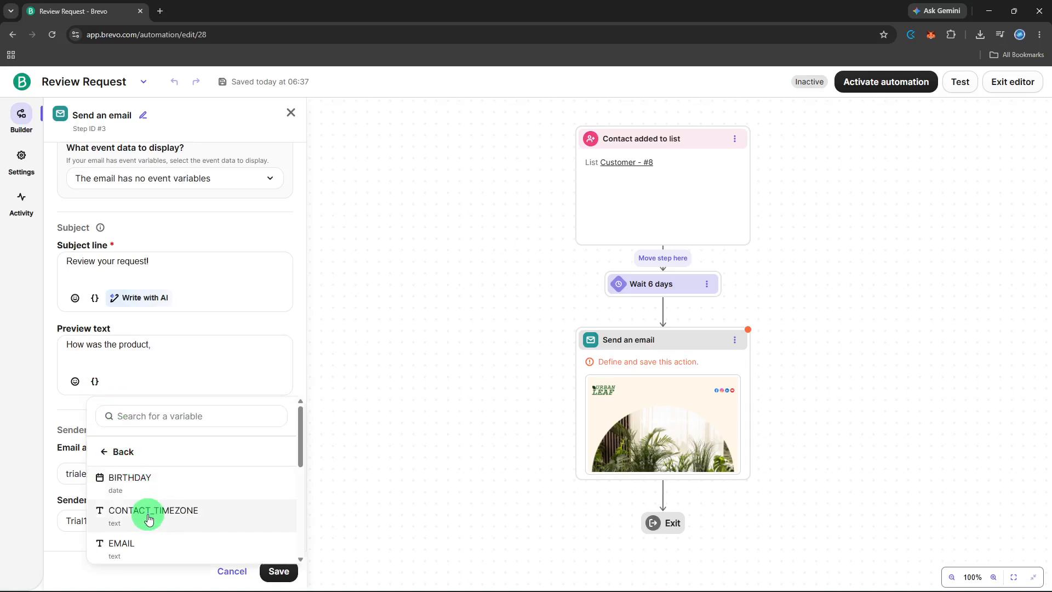
{"action": "scroll", "coordinate": [148, 519], "scroll_direction": "down", "scroll_amount": 2}
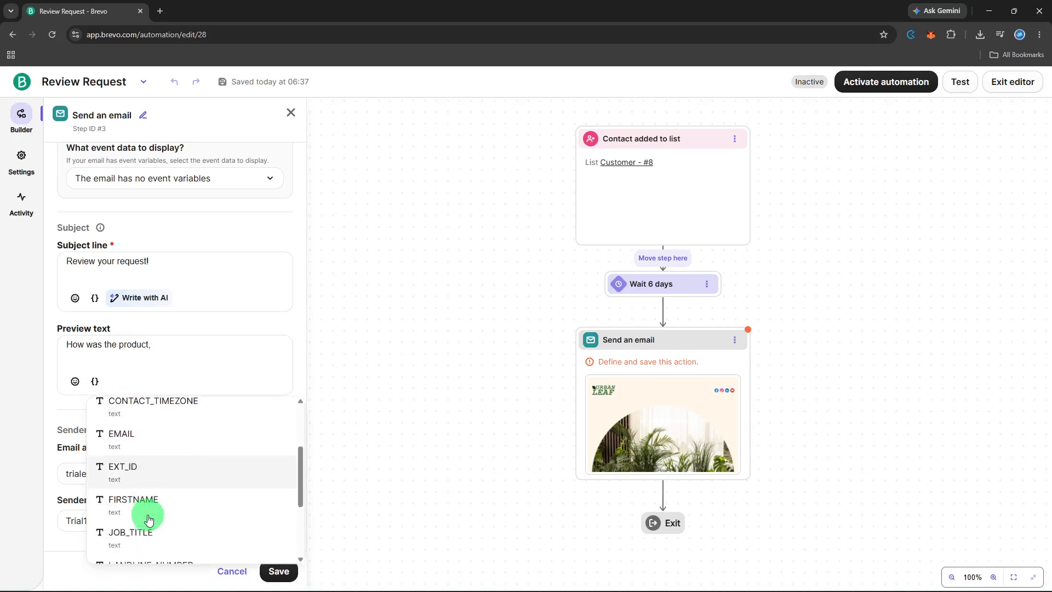
{"action": "left_click_drag", "start_coordinate": [152, 511], "coordinate": [201, 358]}
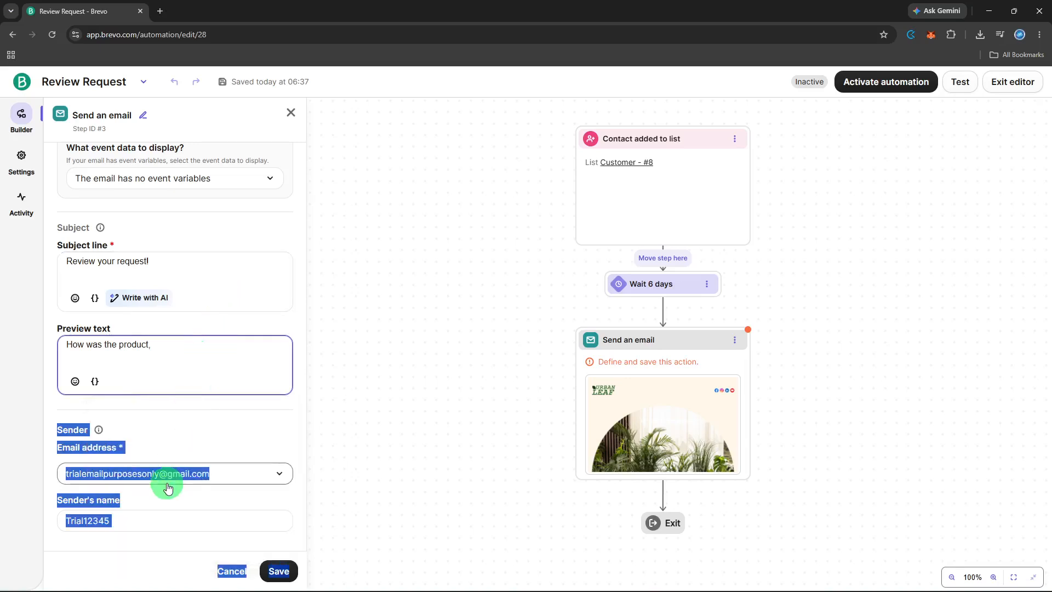
Insert the FIRSTNAME contact attribute at the end of the email's preview text and save the email action.
{"action": "left_click", "coordinate": [204, 364]}
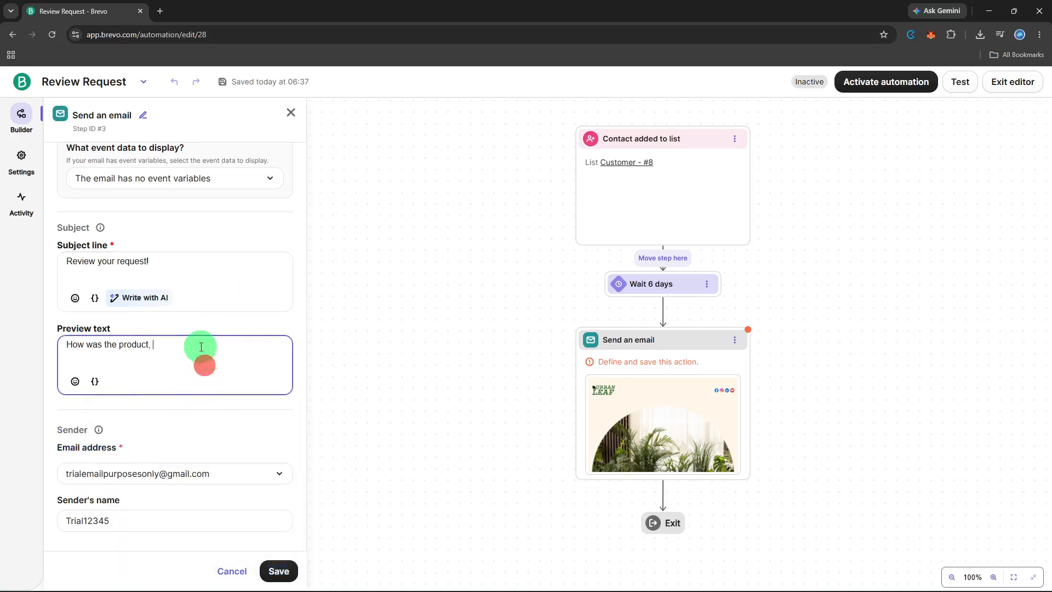
{"action": "left_click", "coordinate": [95, 381]}
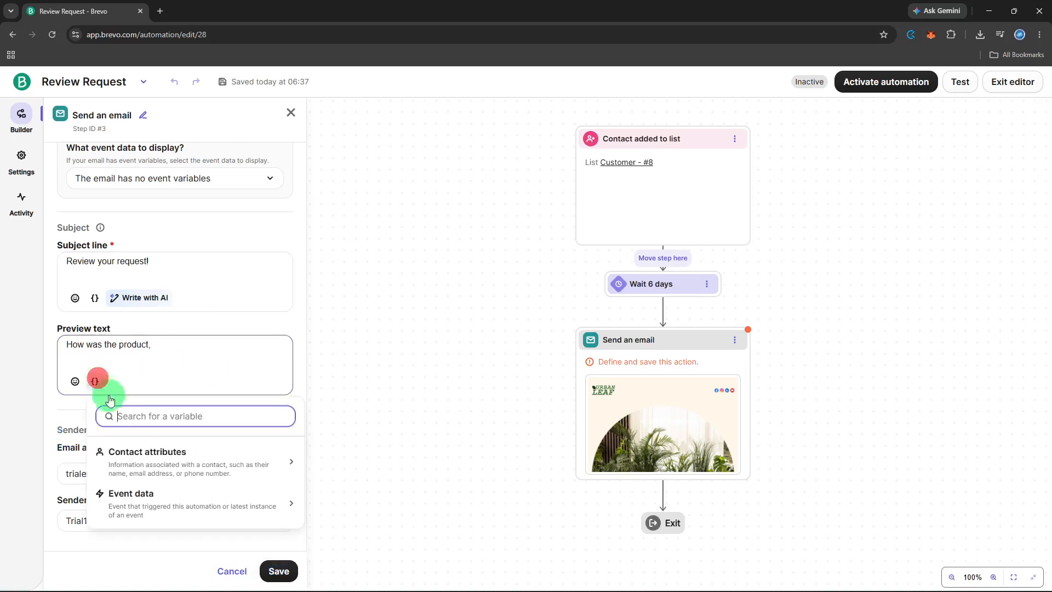
{"action": "left_click", "coordinate": [145, 476]}
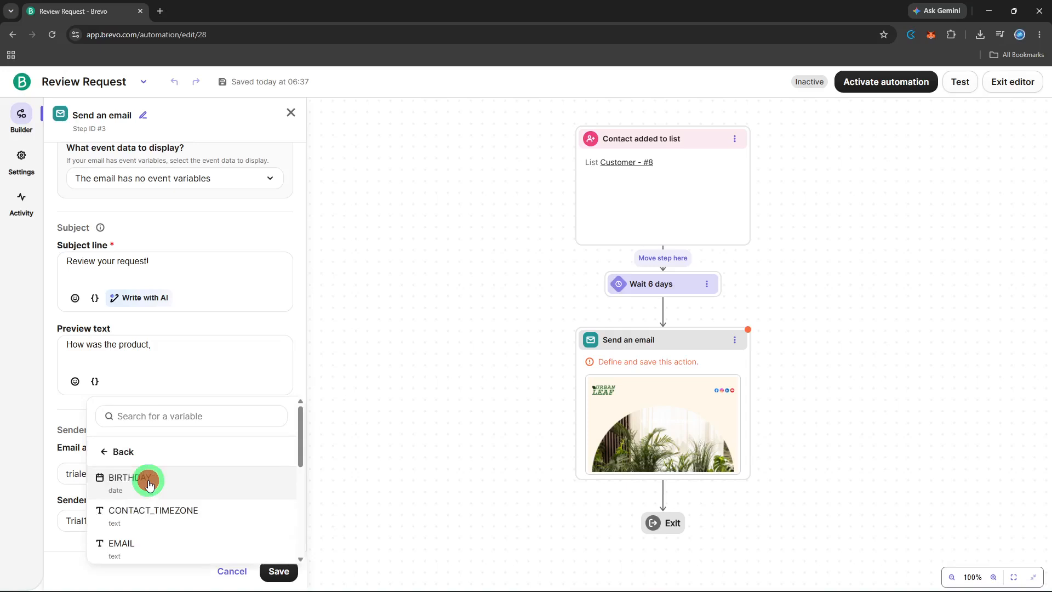
{"action": "scroll", "coordinate": [149, 488], "scroll_direction": "down", "scroll_amount": 3}
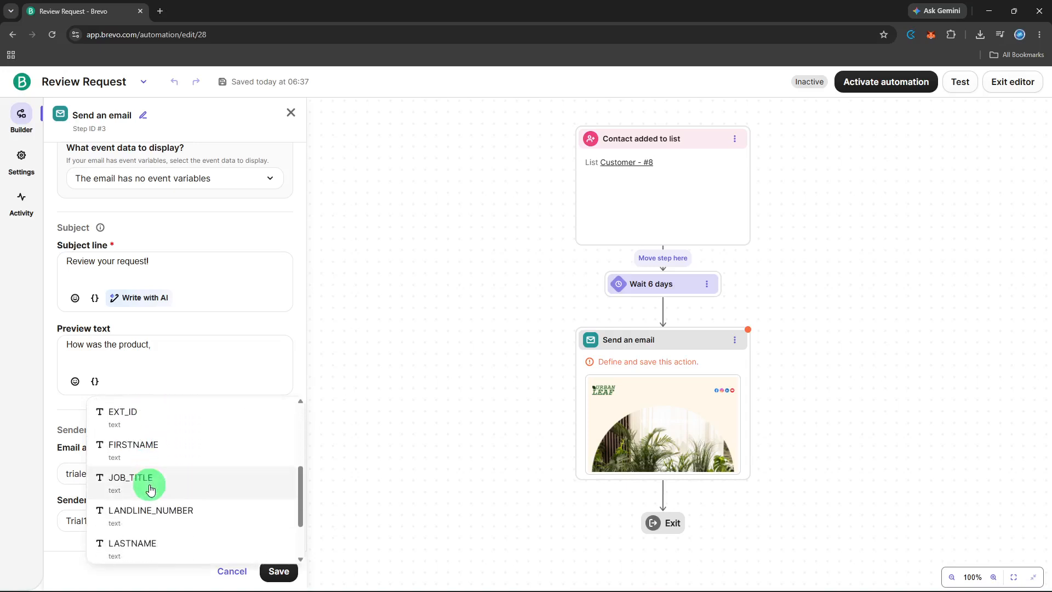
{"action": "left_click", "coordinate": [155, 458]}
{"action": "left_click_drag", "start_coordinate": [155, 456], "coordinate": [157, 429]}
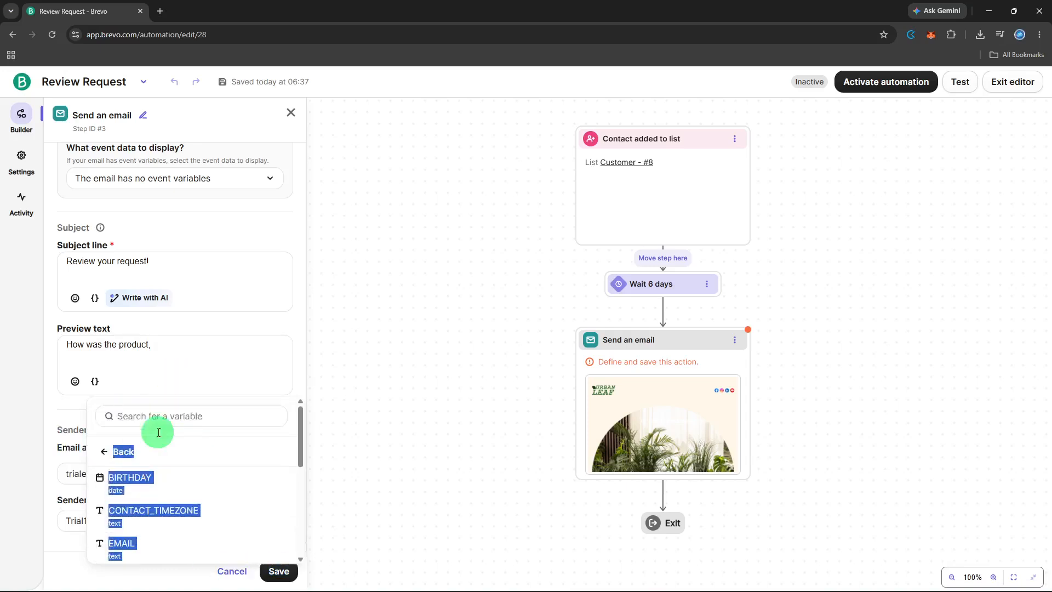
{"action": "scroll", "coordinate": [131, 501], "scroll_direction": "down", "scroll_amount": 3}
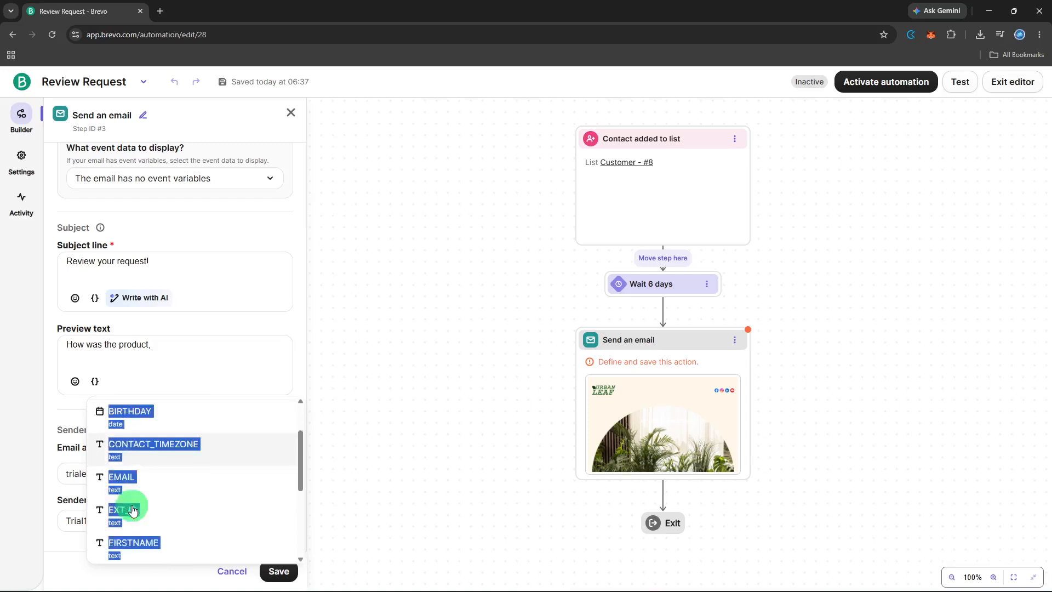
{"action": "left_click", "coordinate": [166, 455]}
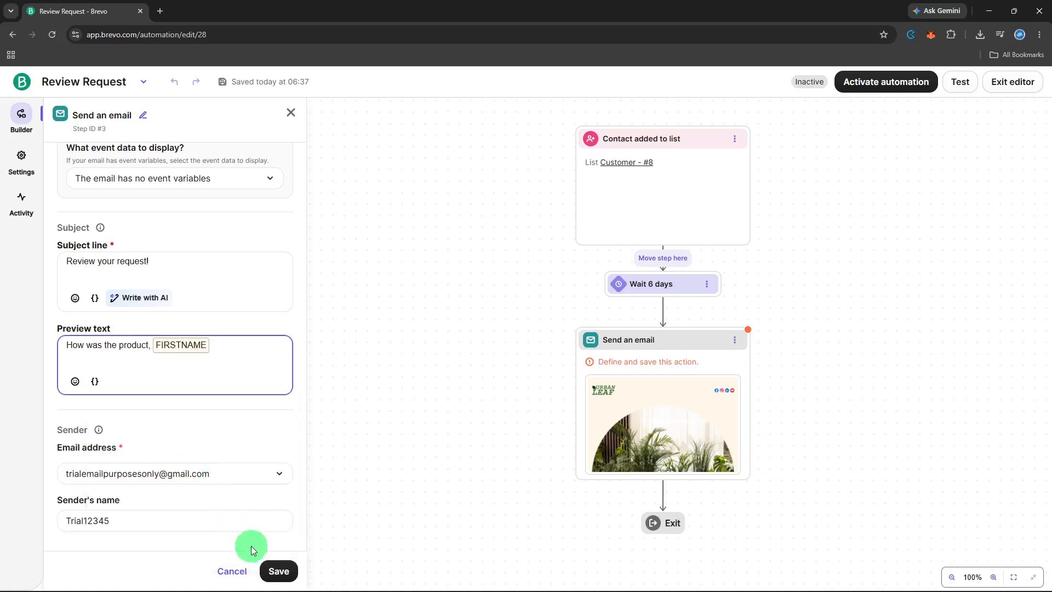
{"action": "left_click", "coordinate": [269, 569]}
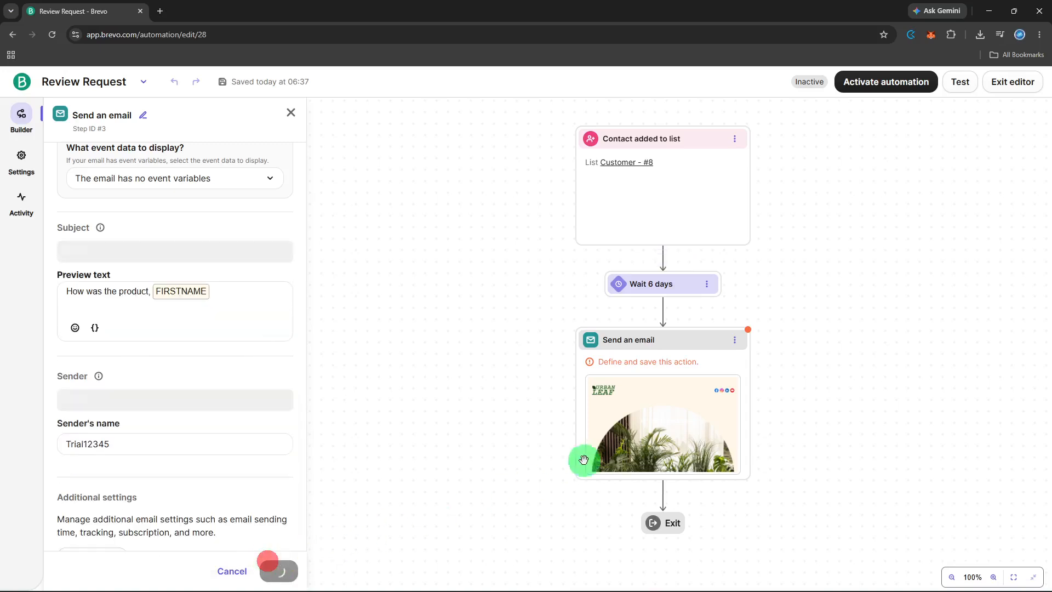
Test the automation's messages with a contact searched by name, and close the test once it has been sent.
{"action": "mouse_move", "coordinate": [631, 443]}
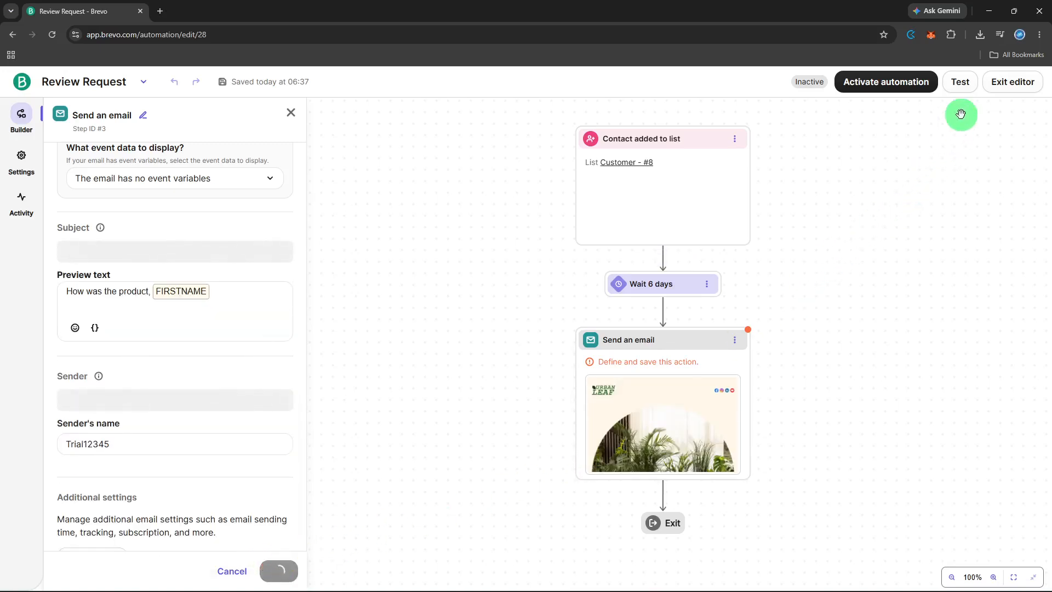
{"action": "left_click", "coordinate": [955, 79]}
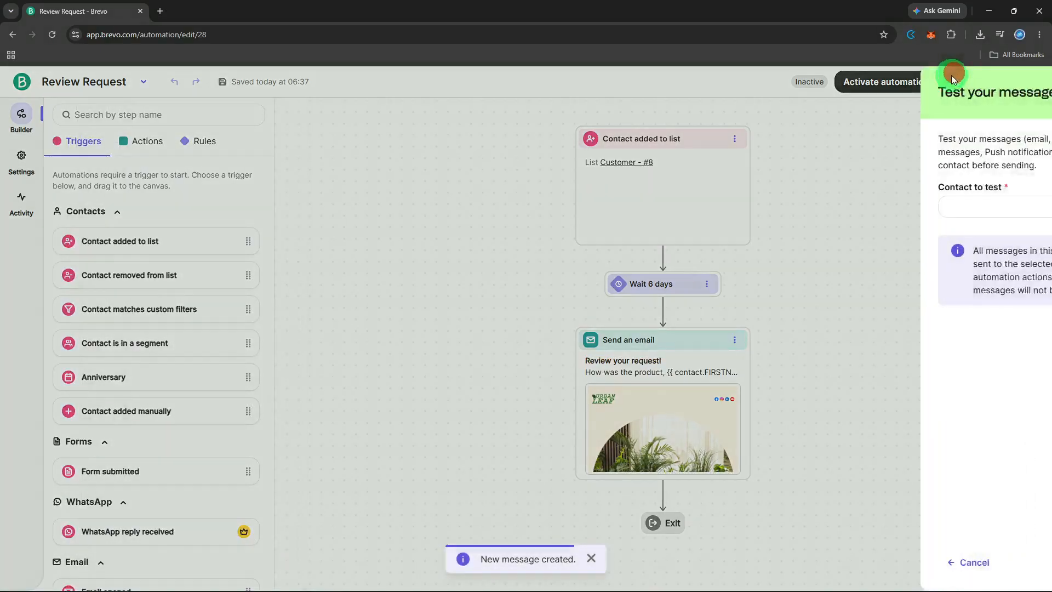
{"action": "left_click", "coordinate": [919, 208]}
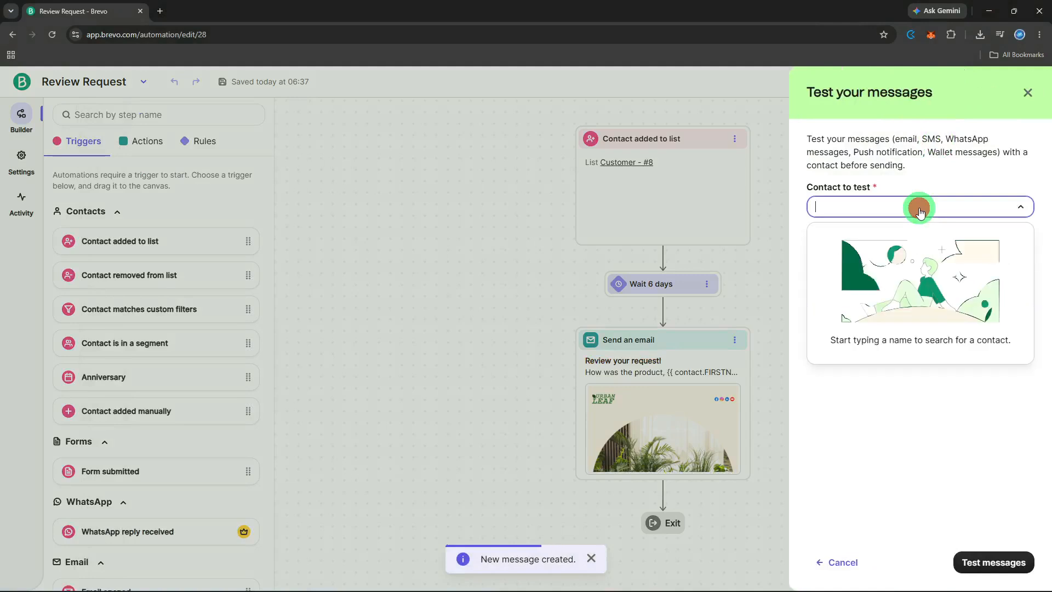
{"action": "type", "text": "sa"}
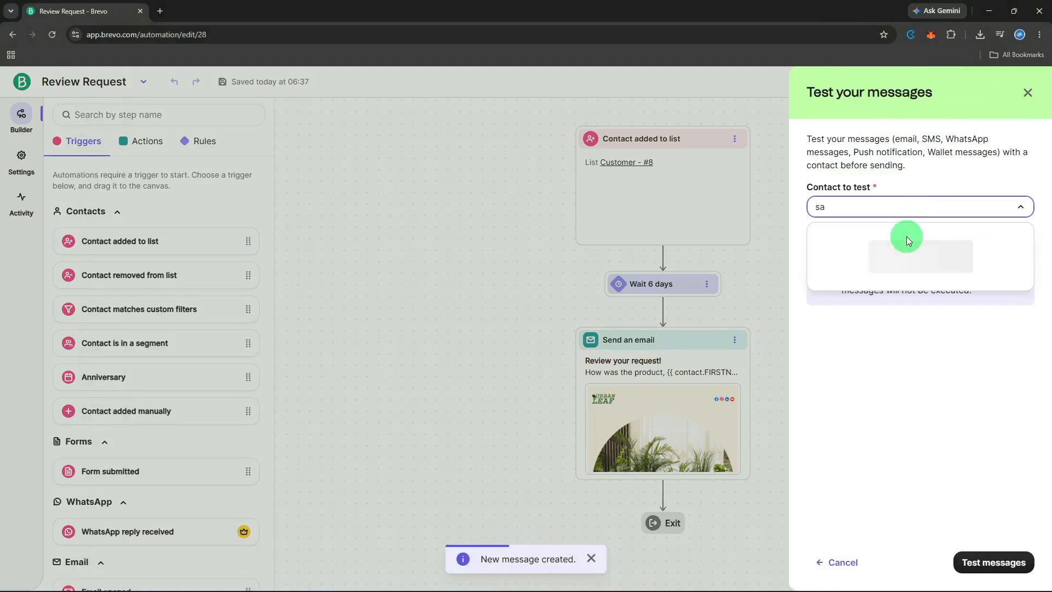
{"action": "left_click", "coordinate": [905, 240]}
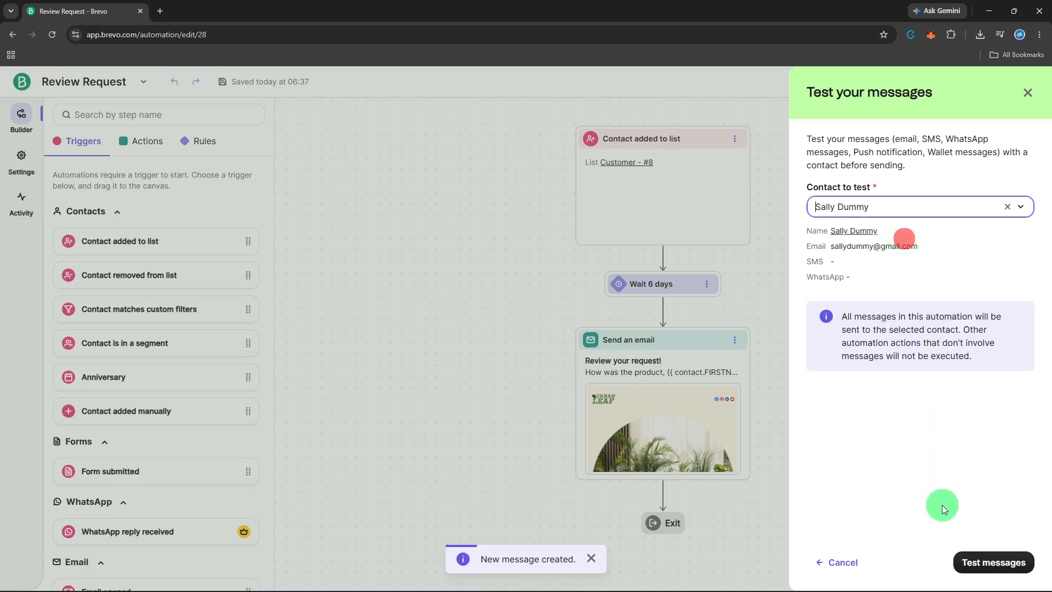
{"action": "left_click", "coordinate": [956, 555]}
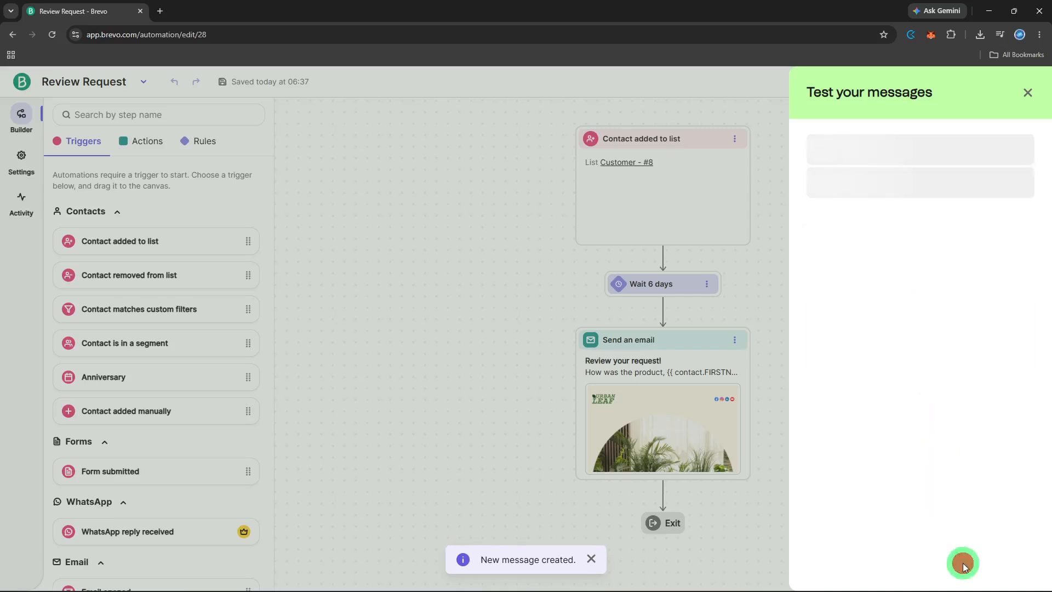
{"action": "left_click", "coordinate": [1015, 562]}
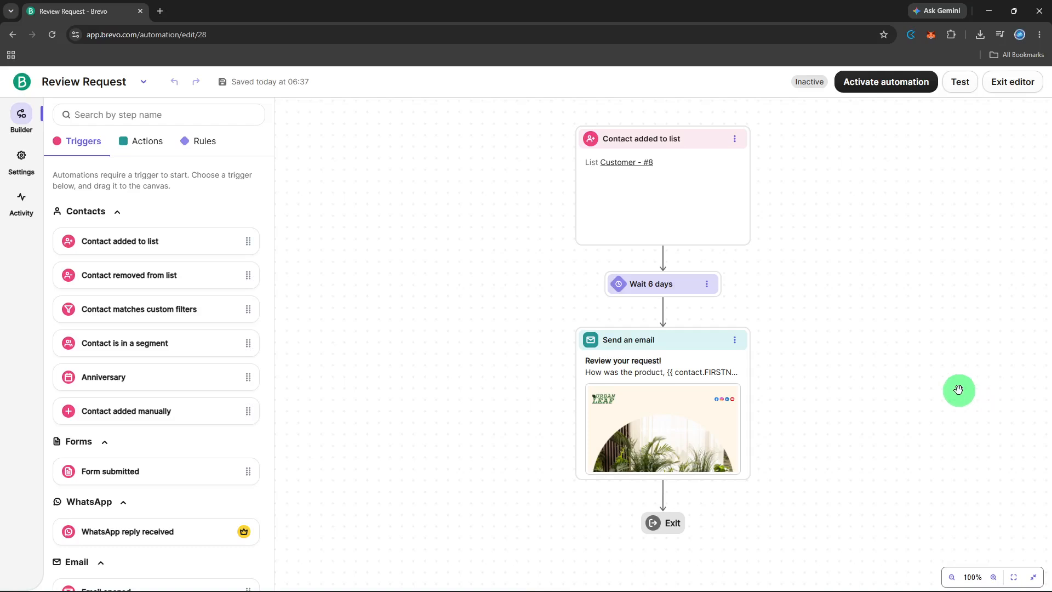
Activate the Review Request automation with contact re-entry after exit left off.
{"action": "left_click", "coordinate": [873, 88]}
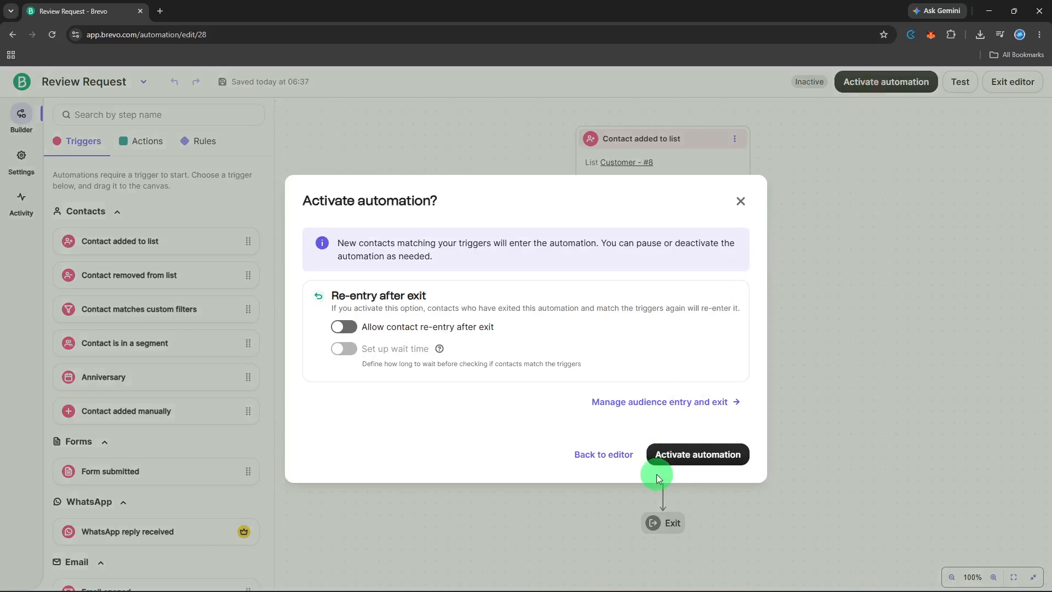
{"action": "left_click", "coordinate": [669, 463]}
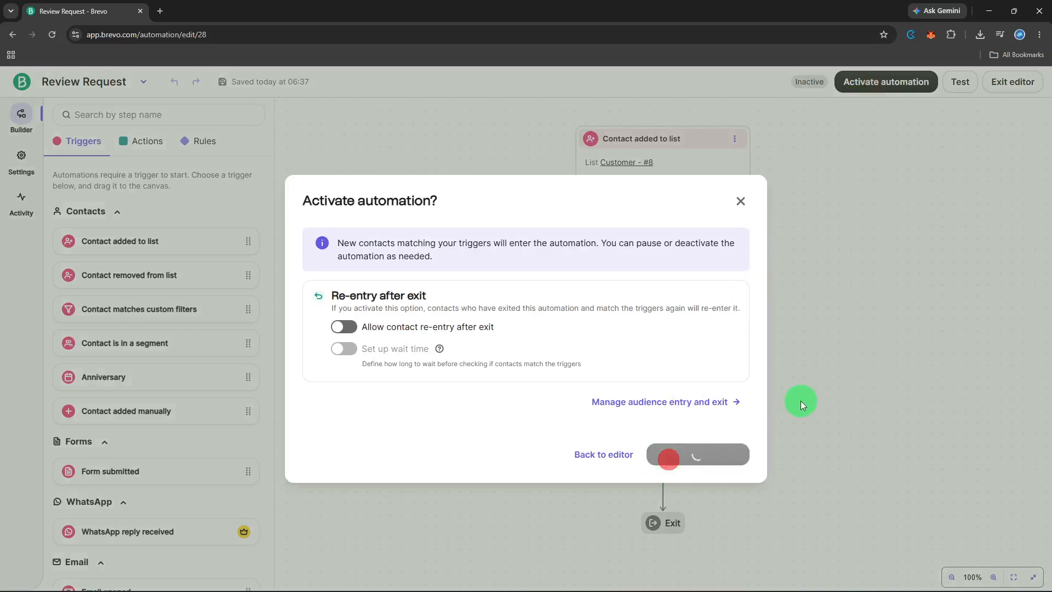